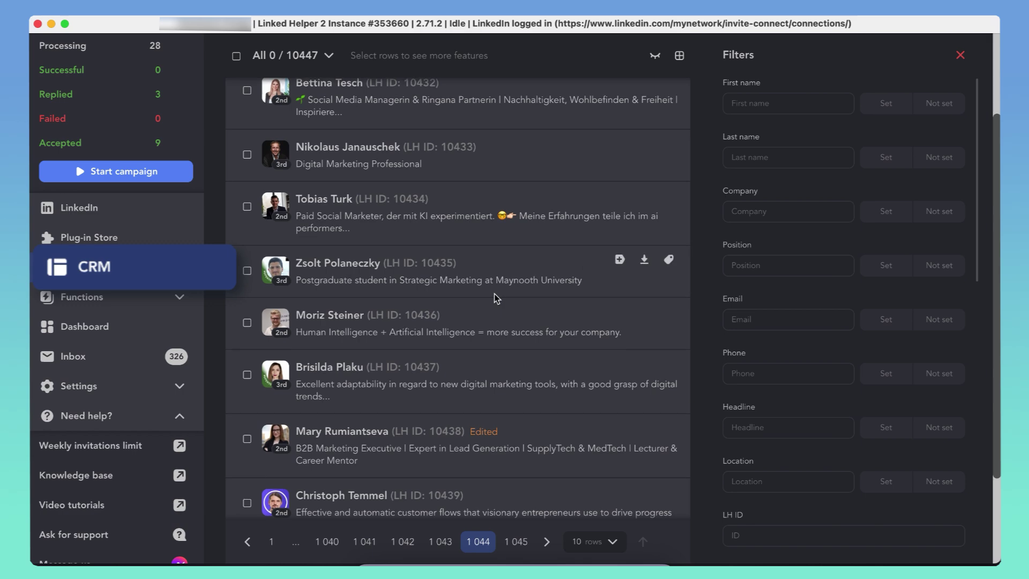
Select every contact in the CRM list and all 40 successful campaign profiles.
scroll(494, 294, "up", 5)
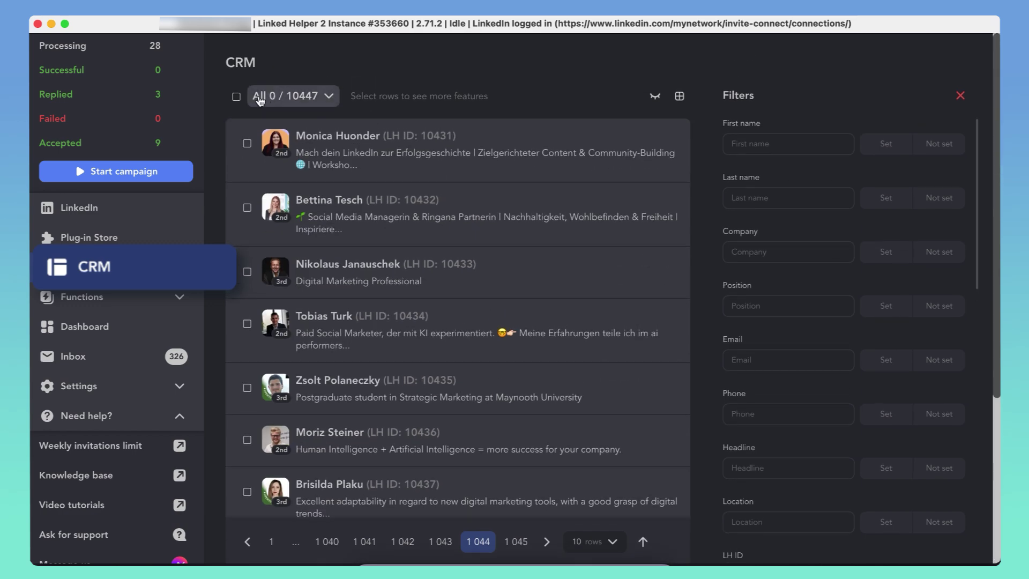
left_click(236, 96)
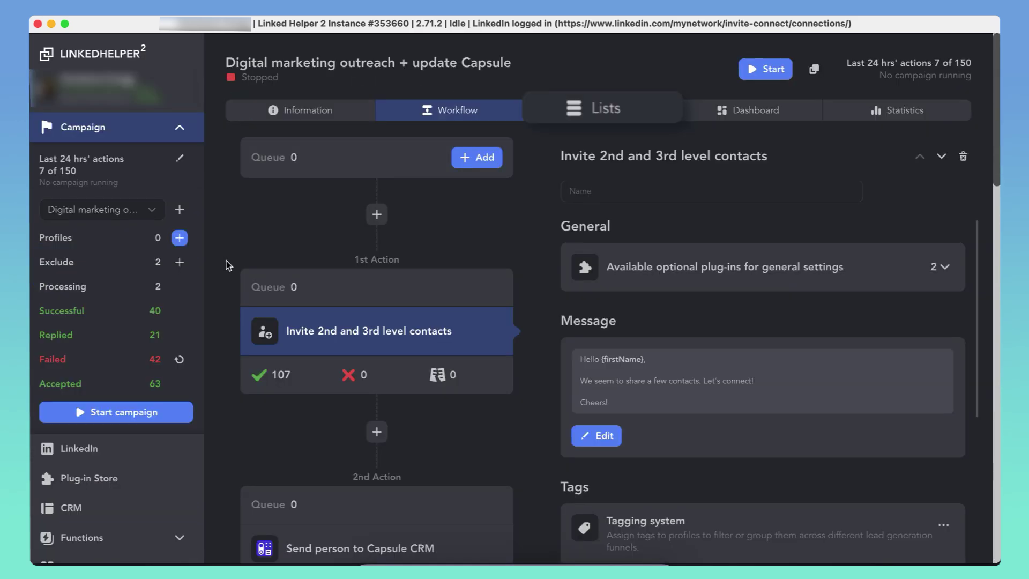
left_click(133, 316)
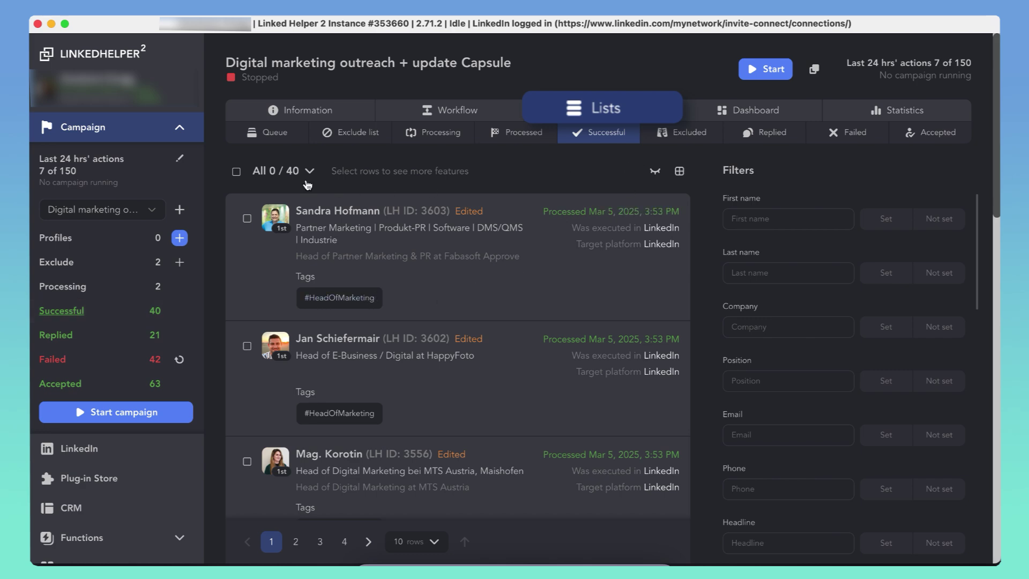
left_click(236, 171)
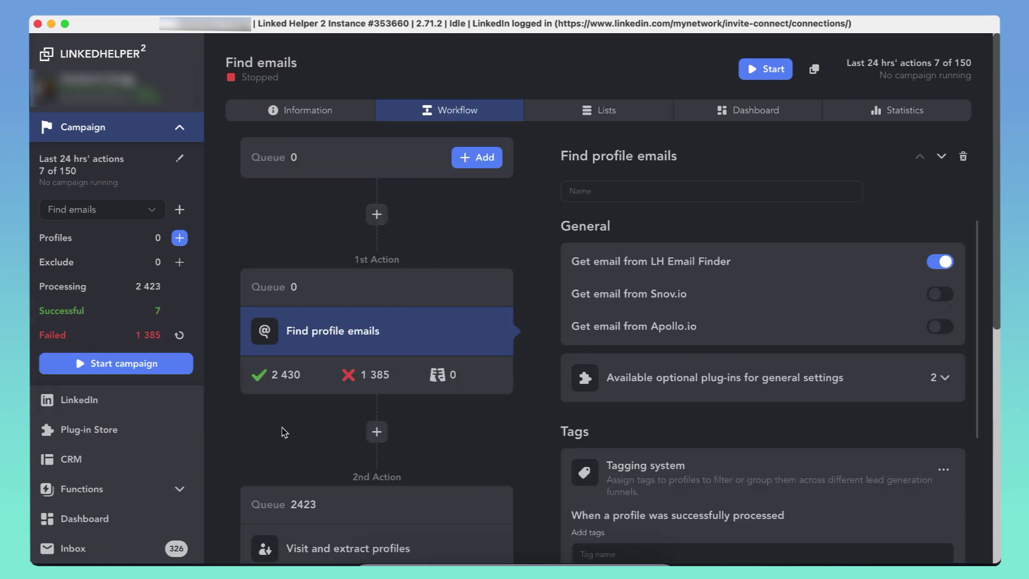
Select all 2430 successful Find emails profiles and all 326 sent Inbox messages.
left_click(290, 378)
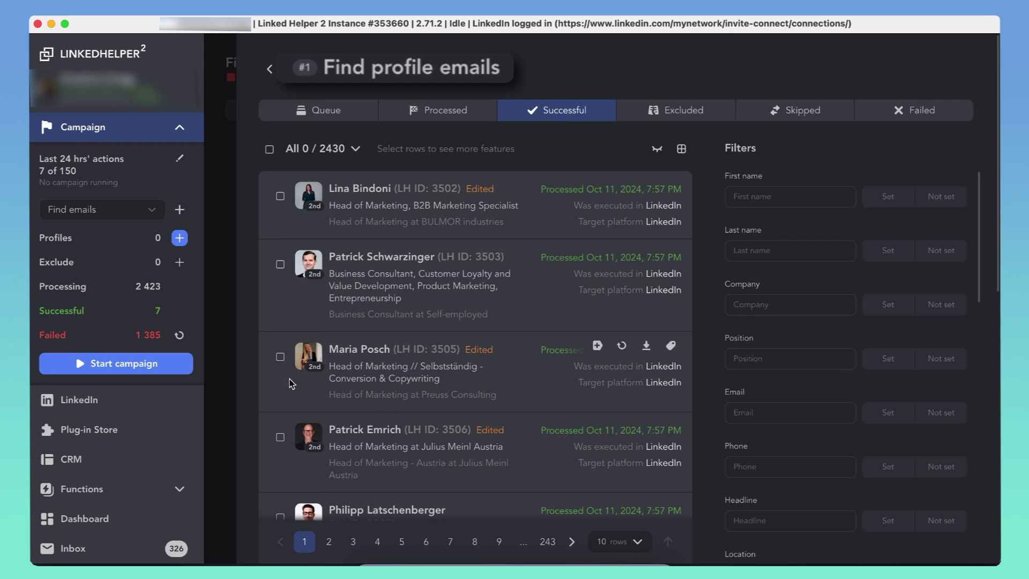
left_click(270, 149)
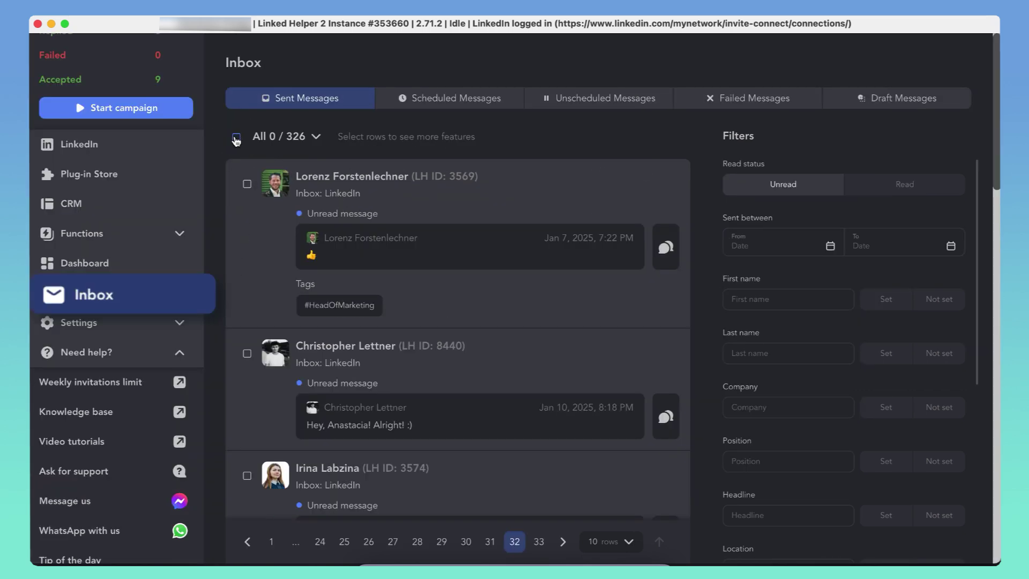
left_click(236, 139)
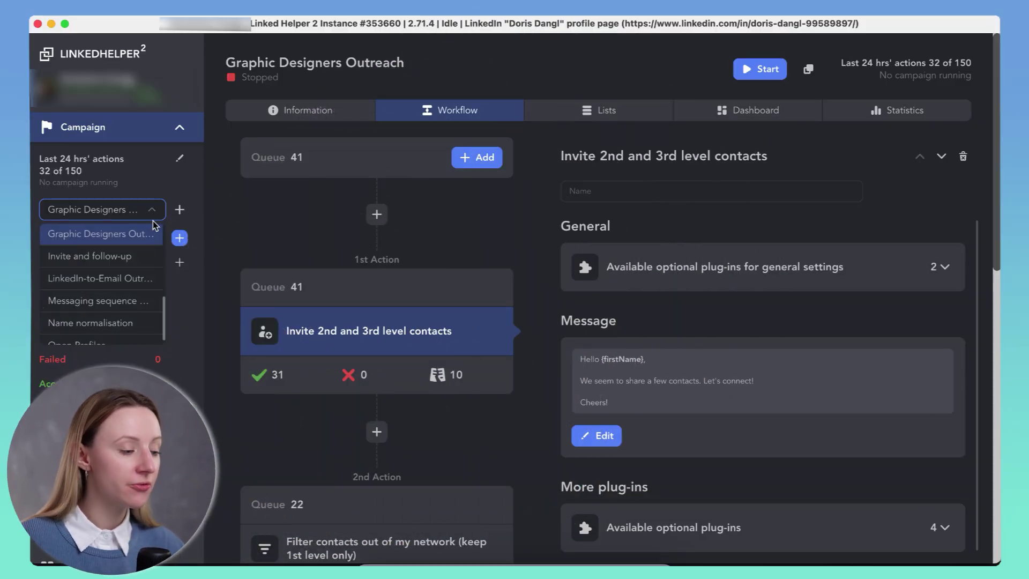
Switch to the Find Emails and Scrape Data campaign and open its Visit and extract profiles successes.
scroll(148, 257, "up", 3)
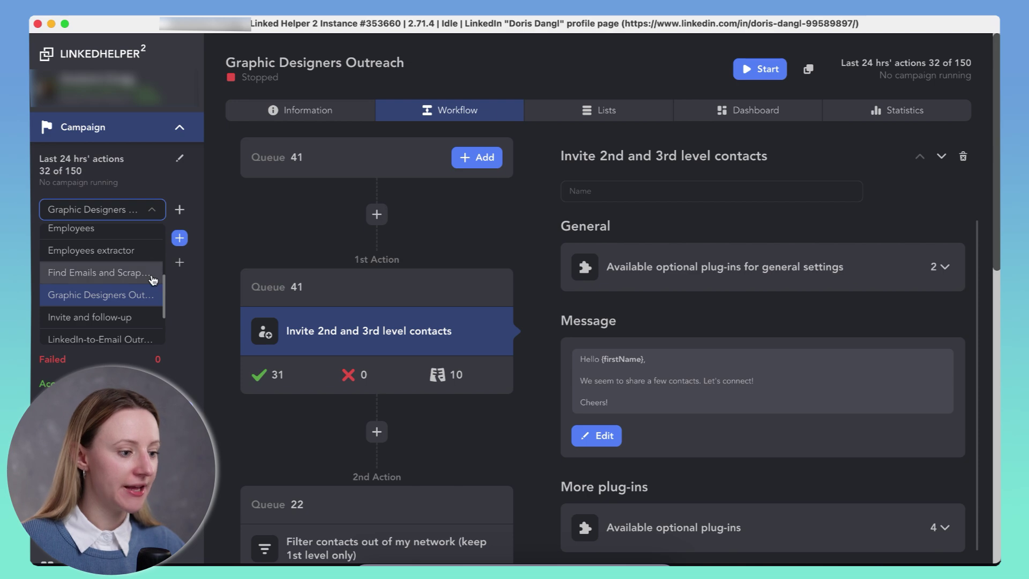
left_click(108, 272)
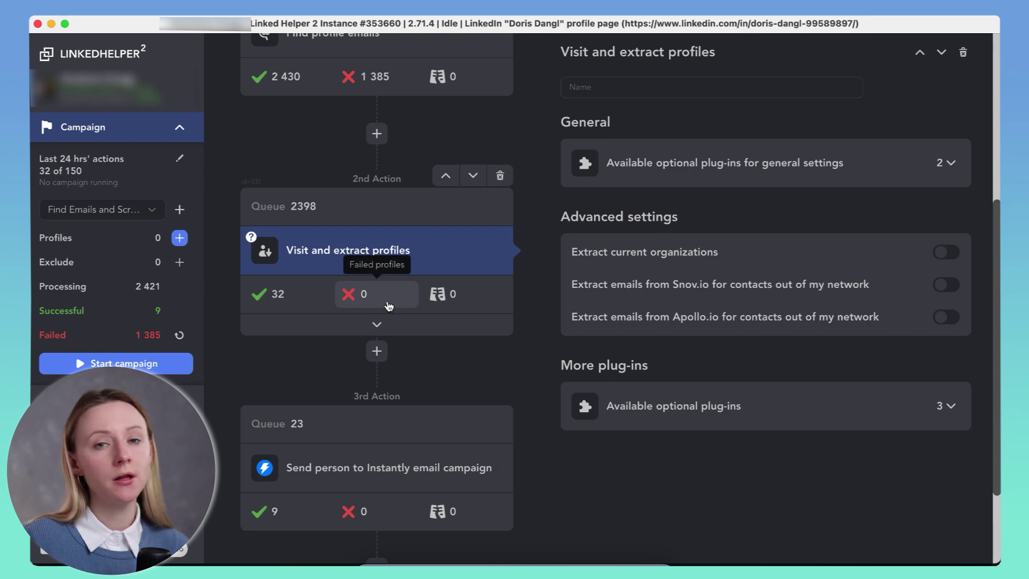
left_click(377, 324)
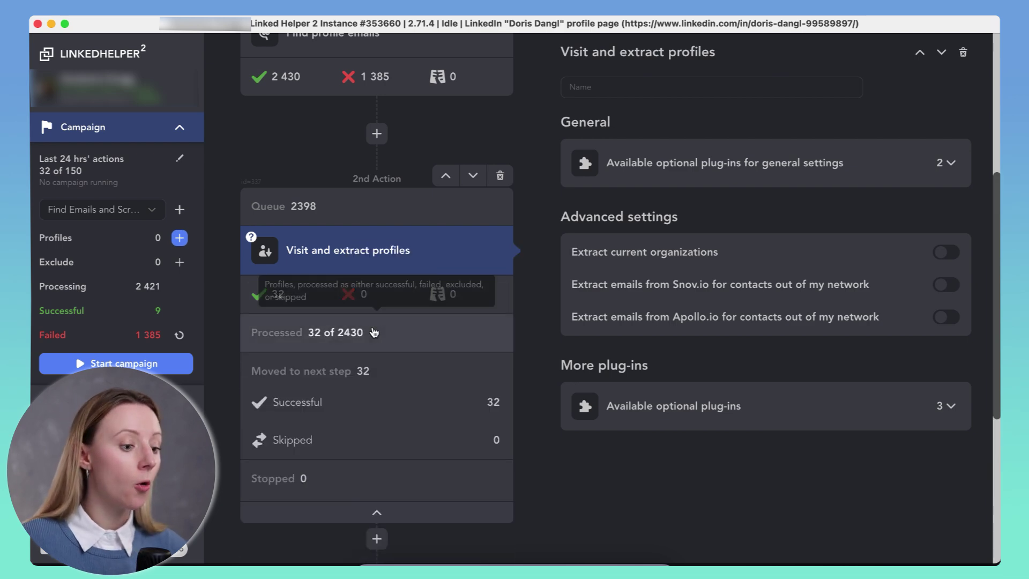
scroll(515, 343, "down", 3)
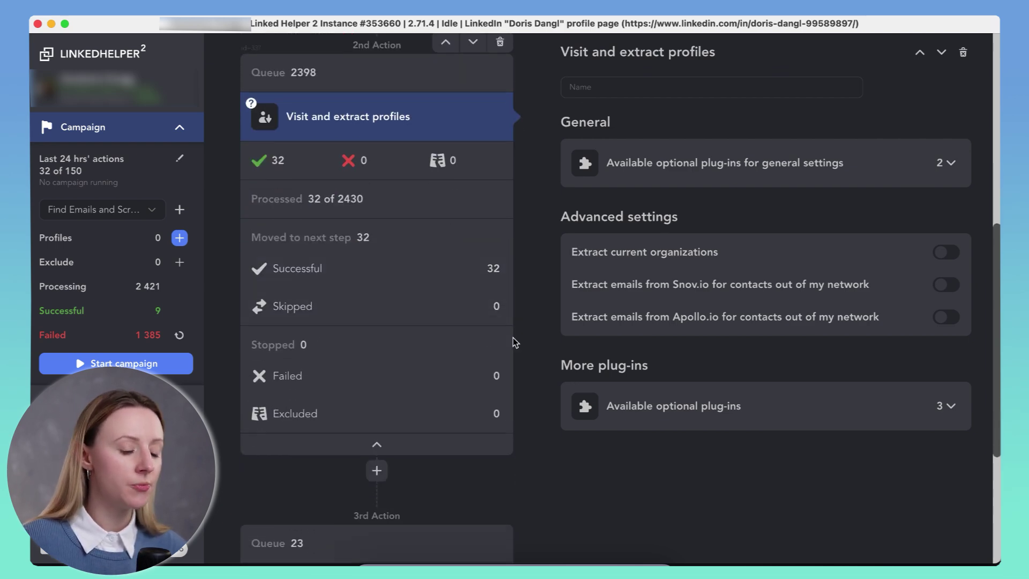
left_click(436, 279)
mouse_move(436, 276)
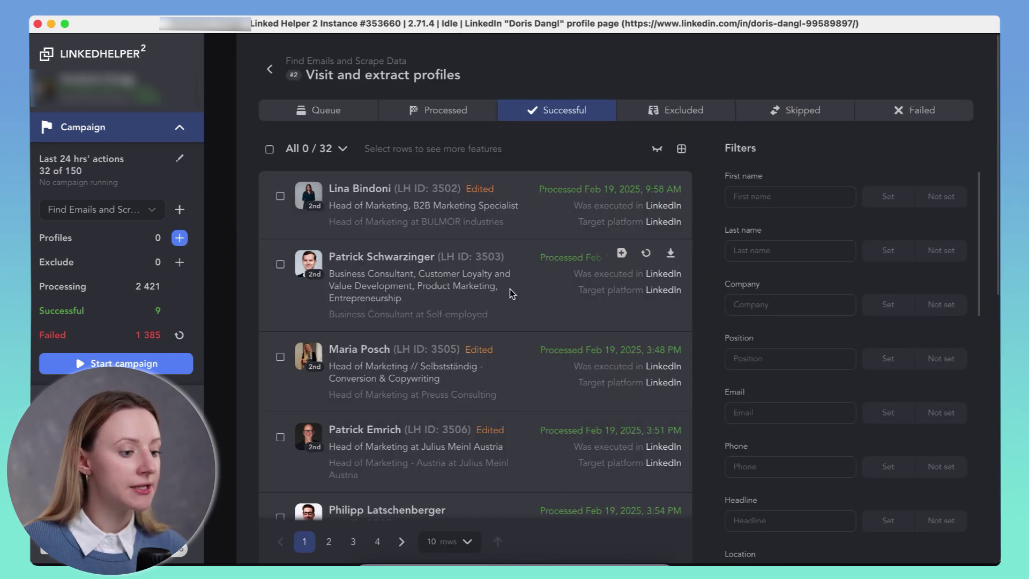
Select all 32 profiles and open CSV export with the semicolon (MS Excel) delimiter.
left_click(267, 154)
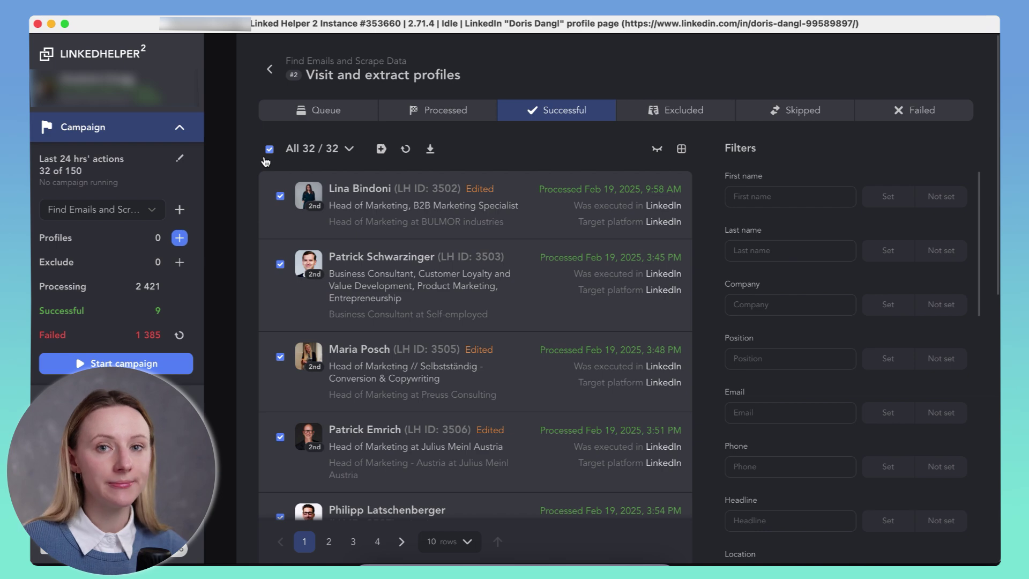
left_click(430, 149)
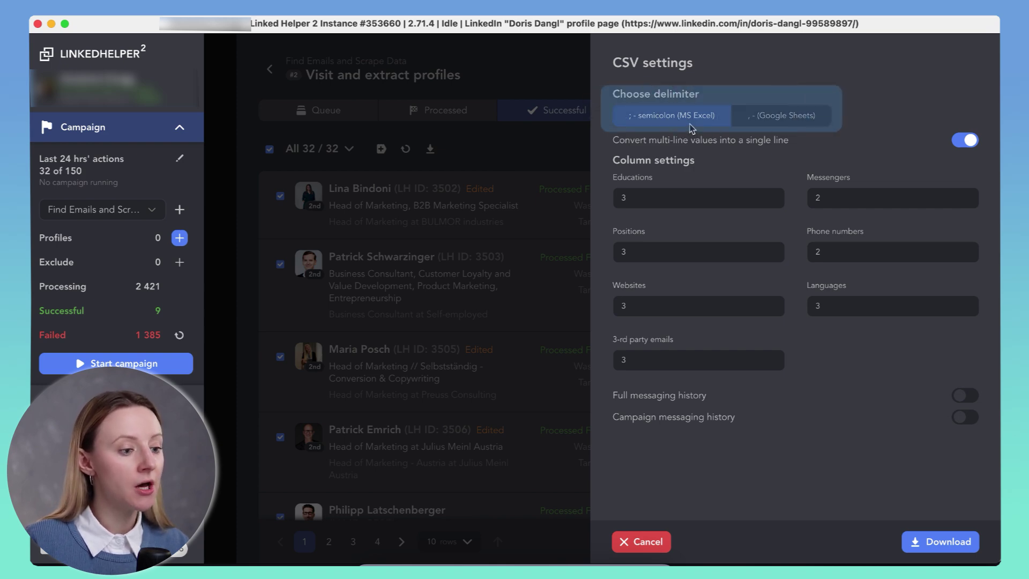
left_click(786, 119)
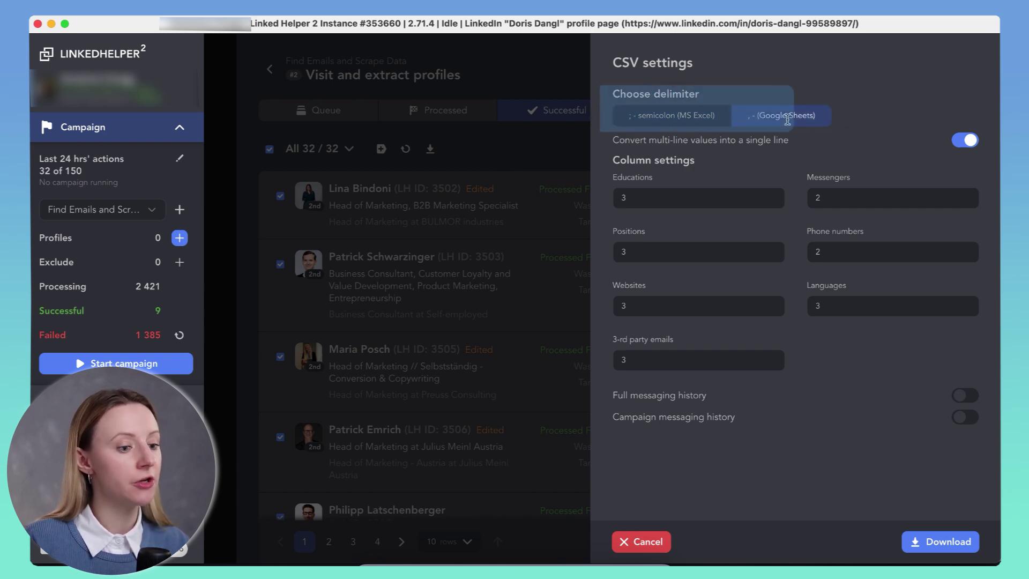
left_click(702, 122)
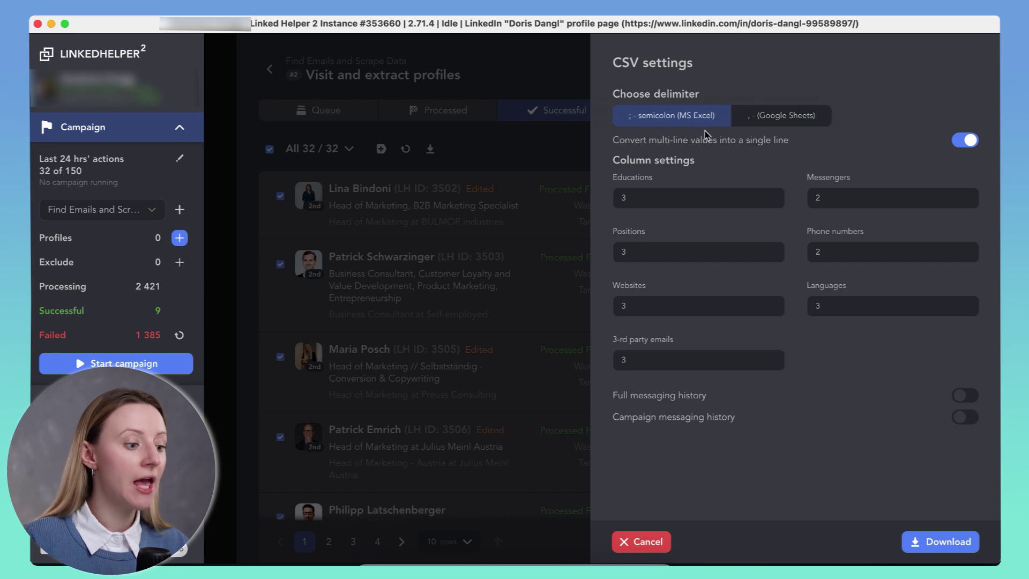
Set Educations and Websites columns to 2, leaving messaging history excluded.
left_click(762, 196)
key("BackSpace")
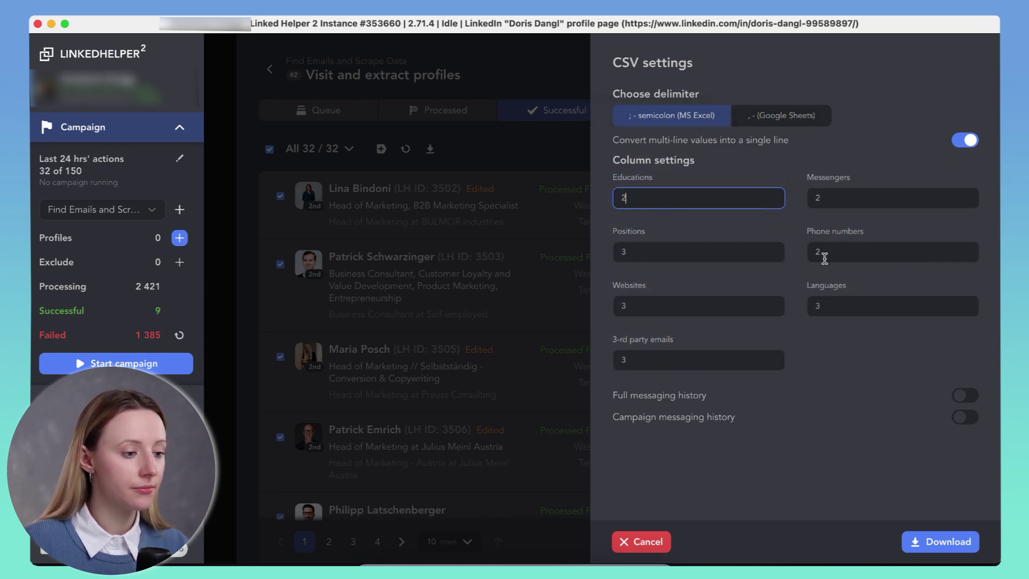
left_click(756, 306)
key("BackSpace")
type("2")
left_click(797, 337)
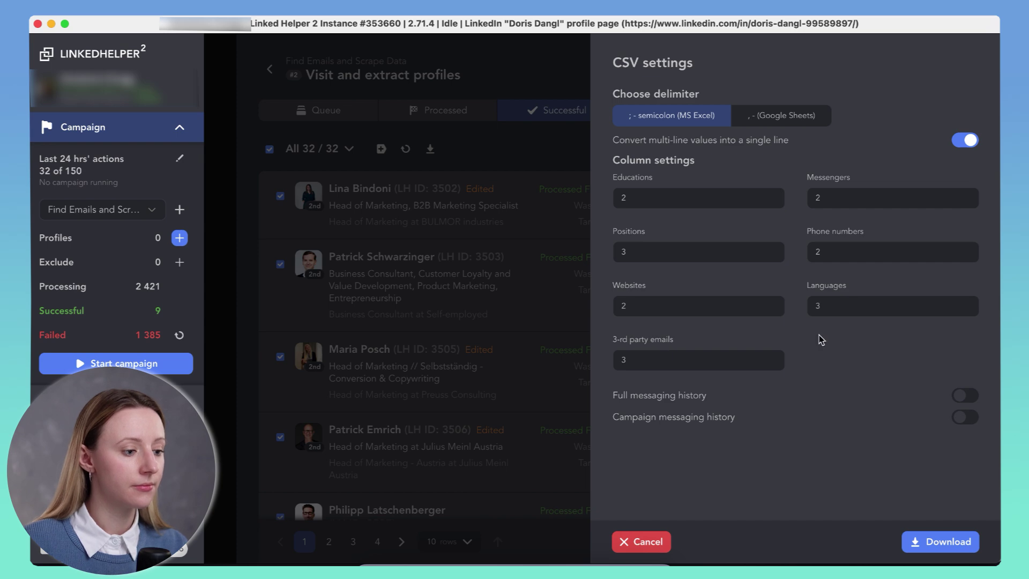
left_click(968, 396)
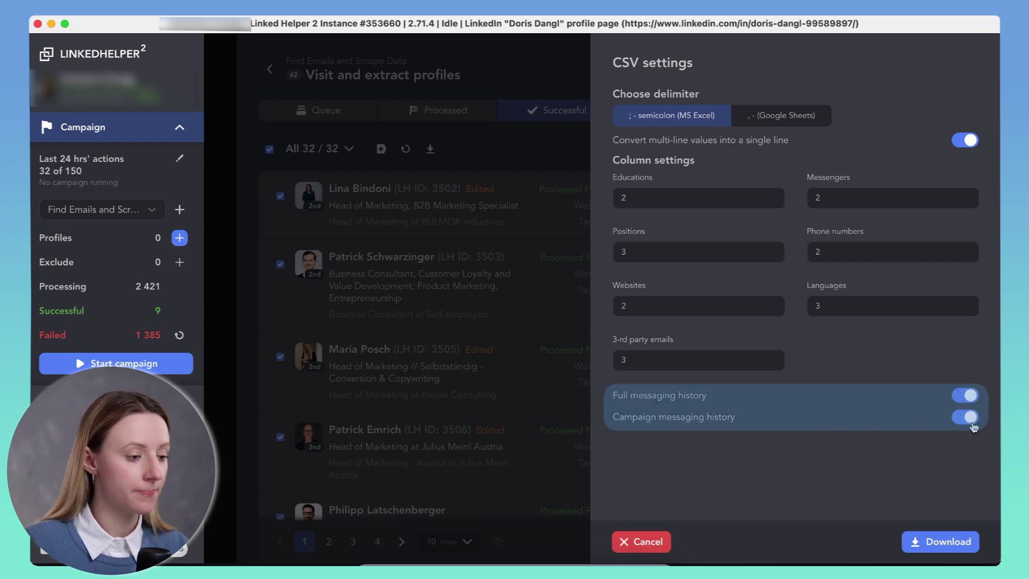
left_click(970, 418)
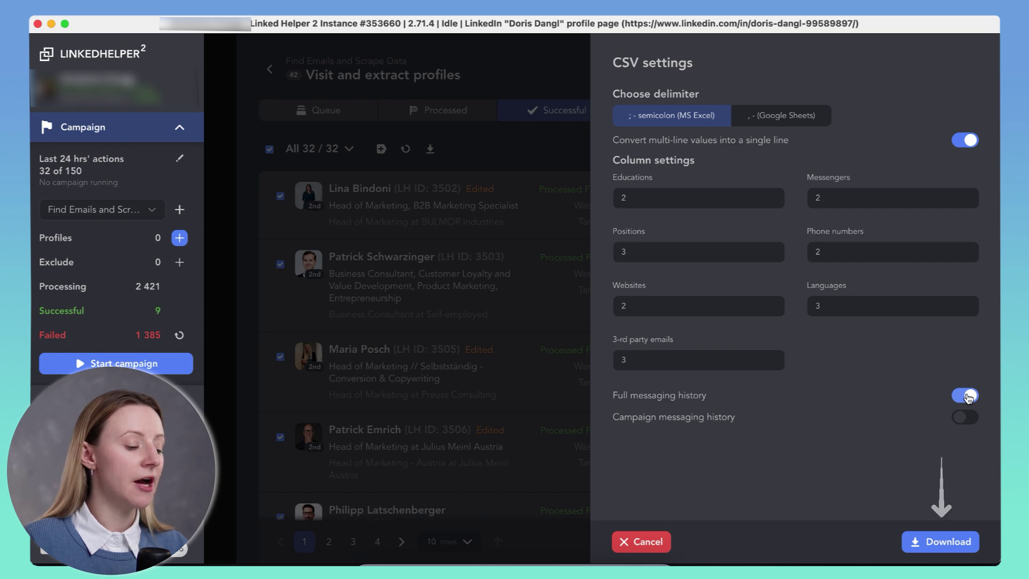
left_click(967, 397)
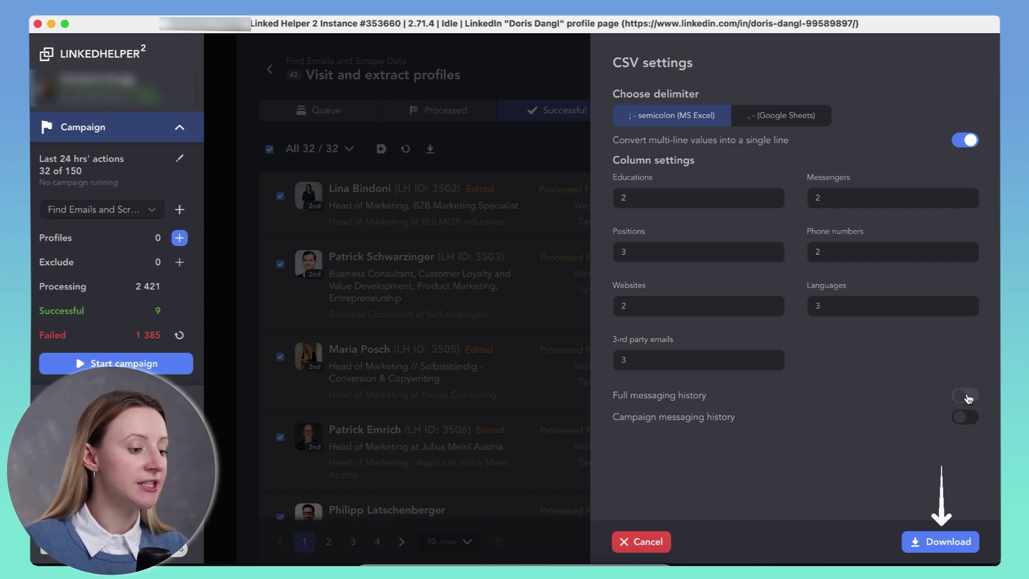
Download the export as Profiles from Linked Helper.csv into the LH2 folder.
left_click(936, 542)
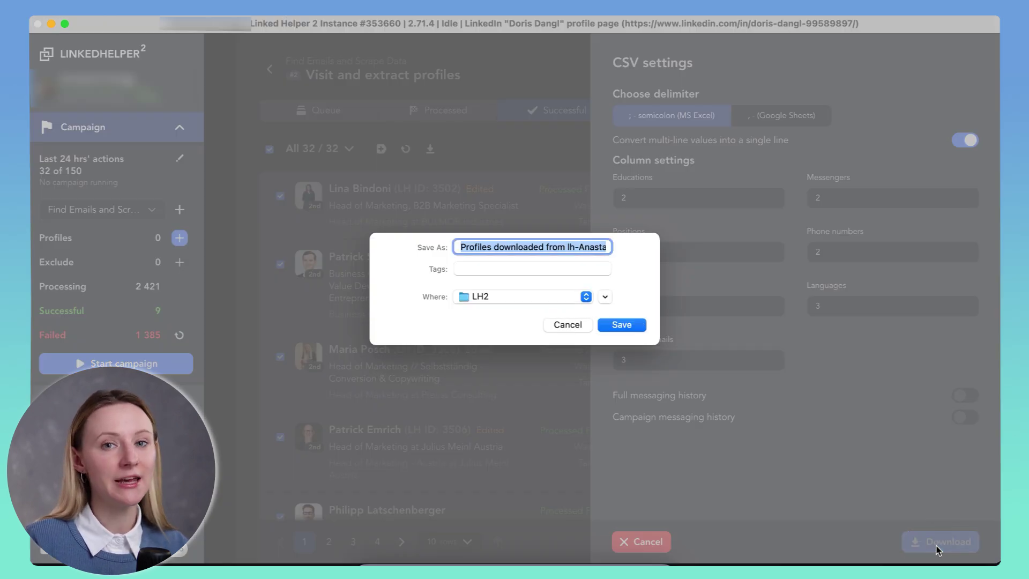
type("Profiles from Linked Helper.csv")
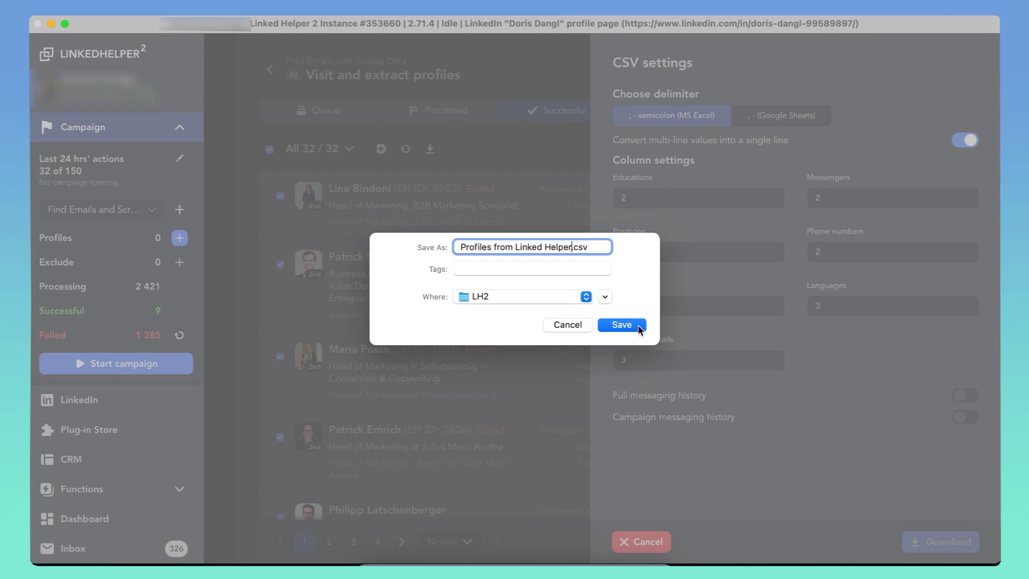
left_click(621, 325)
scroll(834, 364, "down", 2)
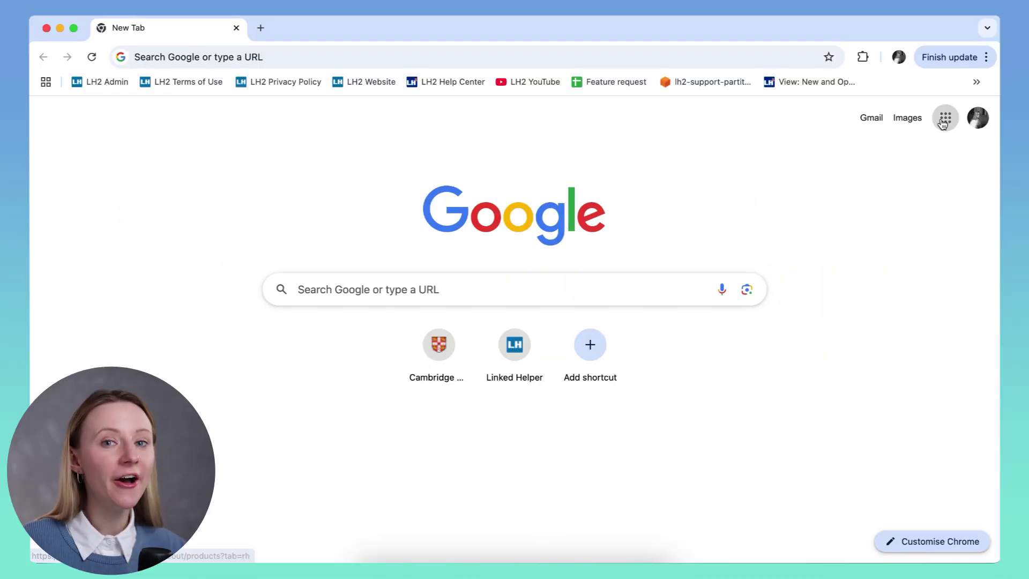
Create a blank Google Sheets spreadsheet titled 'Profiles from Linked Helper'.
left_click(945, 117)
scroll(926, 294, "down", 5)
left_click(952, 253)
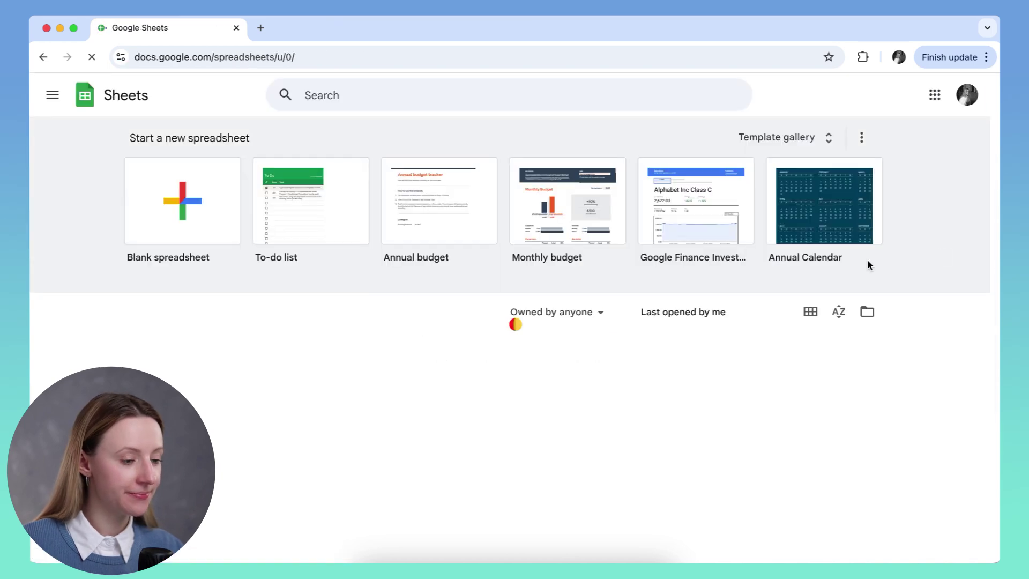
left_click(173, 212)
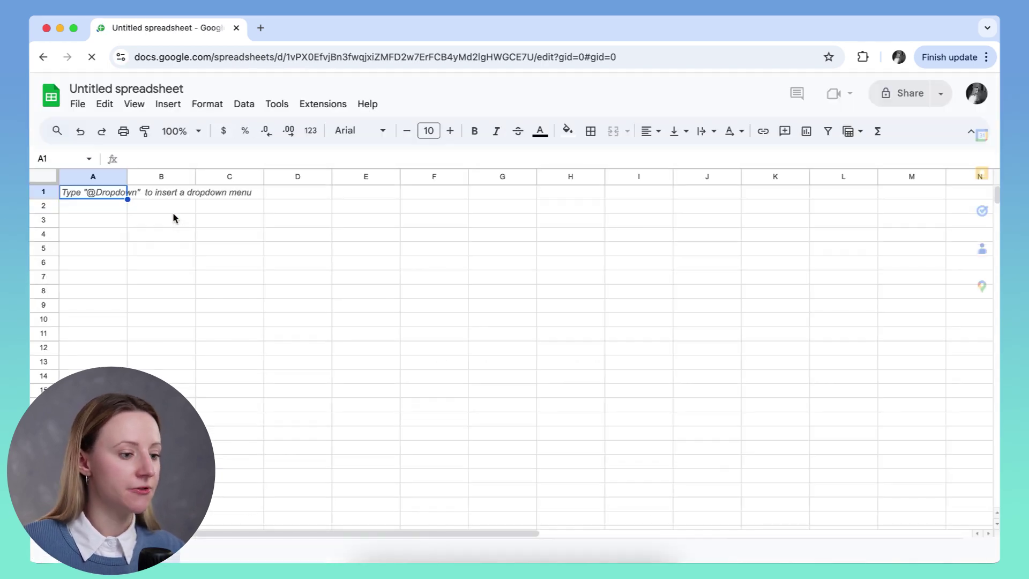
left_click(161, 89)
type("Profiles from Linked Helper")
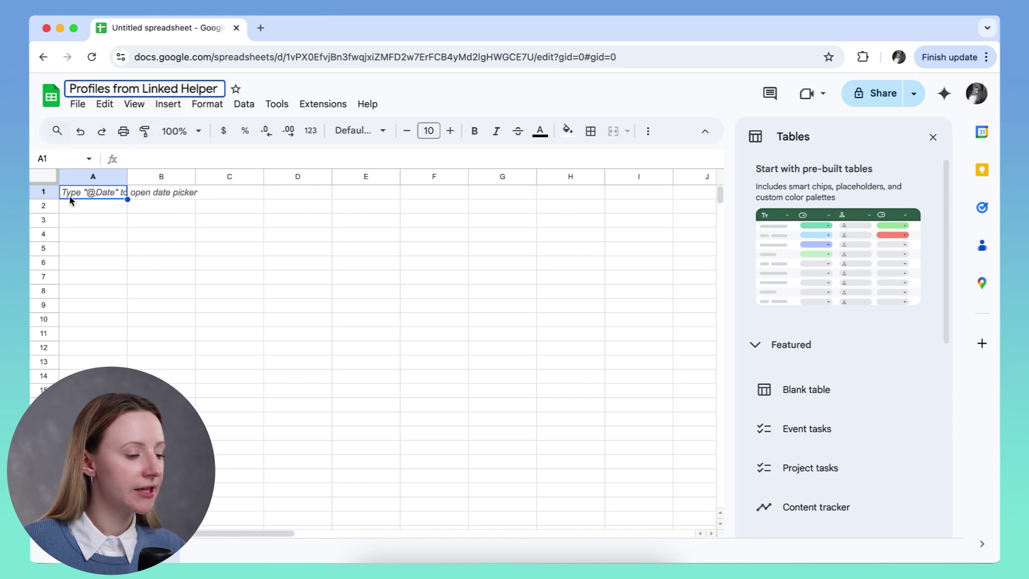
Confirm the title and upload Profiles From Linked Helper 2.csv through File > Import.
key("Return")
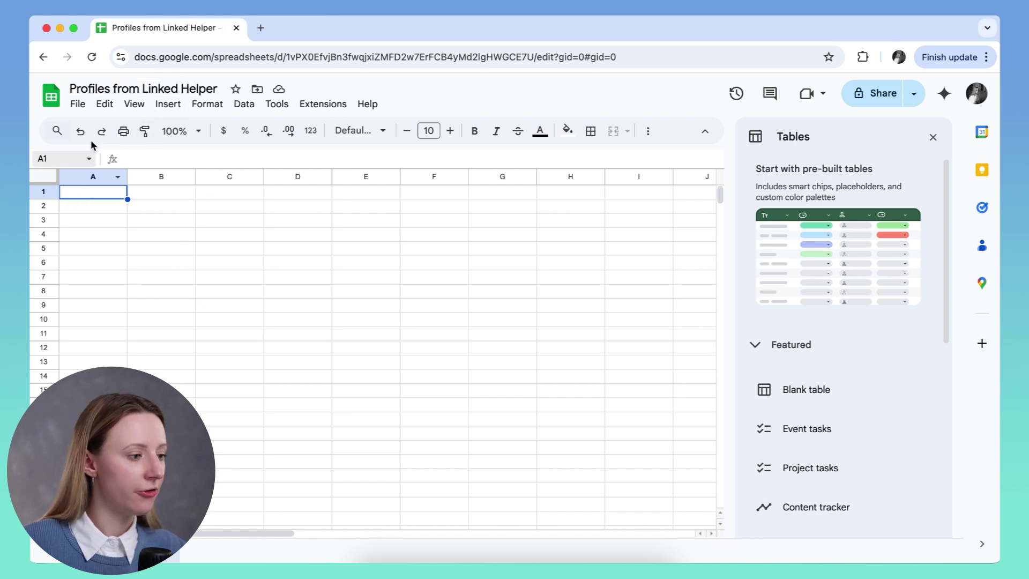
left_click(78, 105)
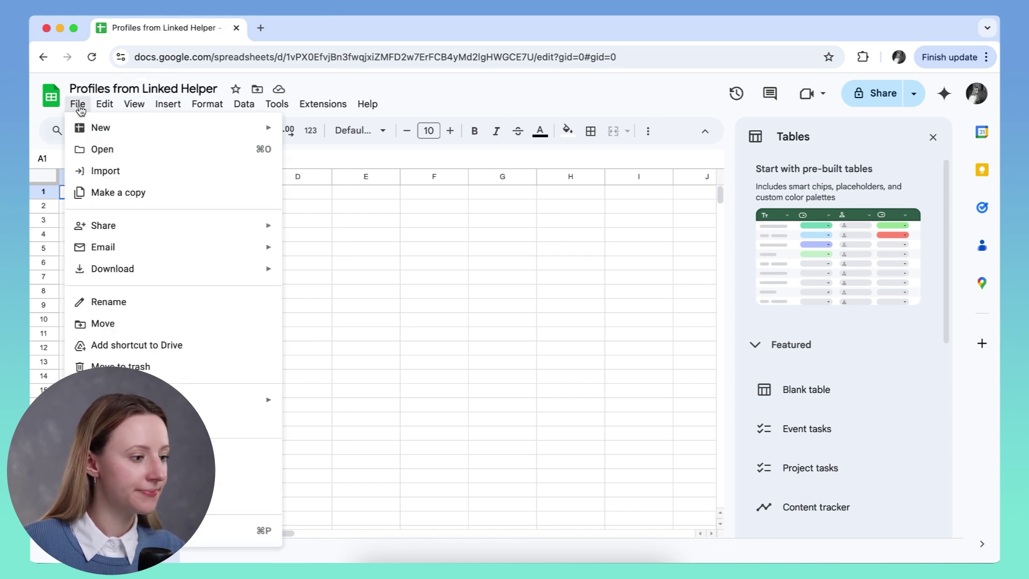
left_click(134, 176)
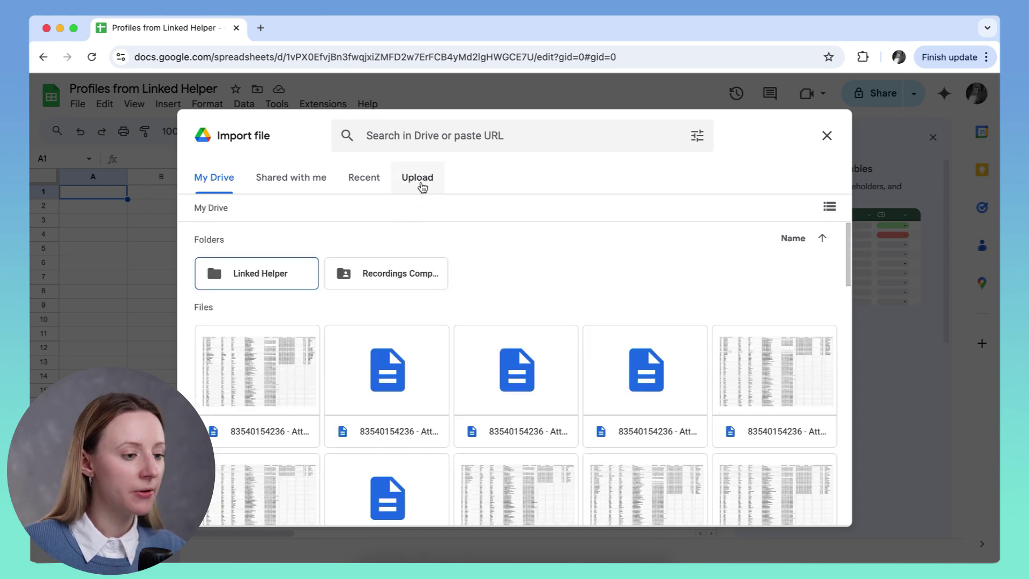
left_click(422, 185)
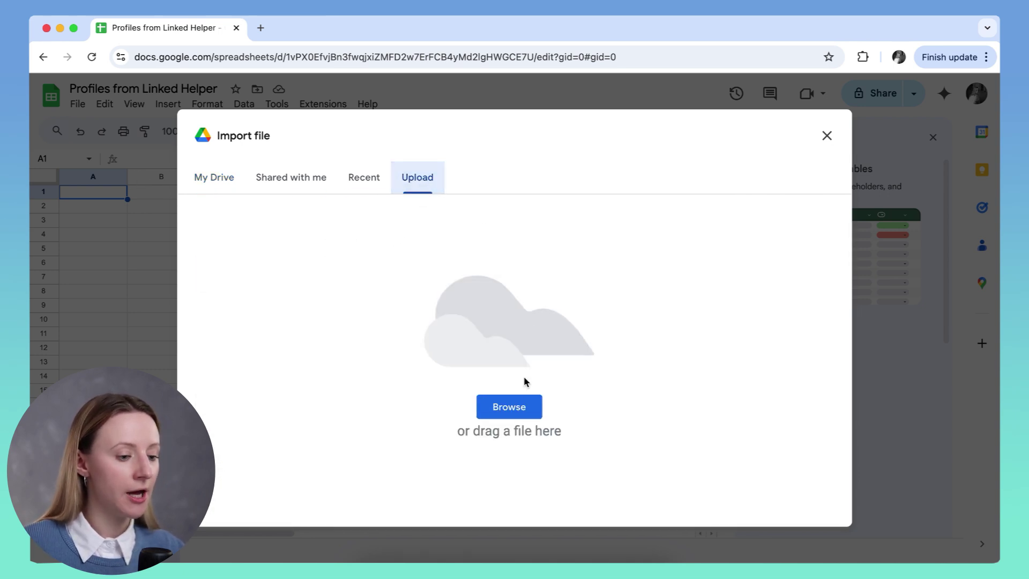
left_click(505, 408)
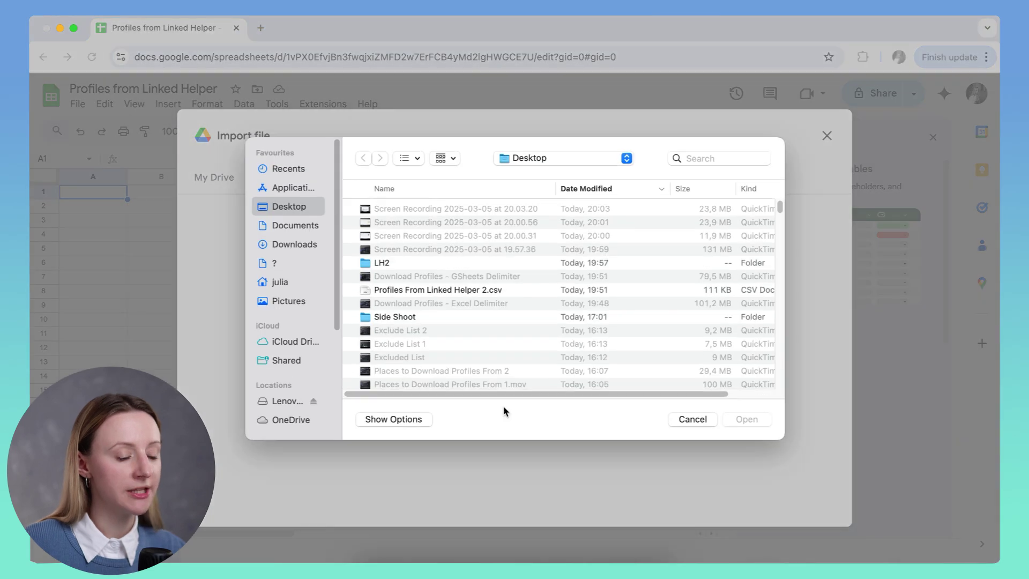
left_click(568, 292)
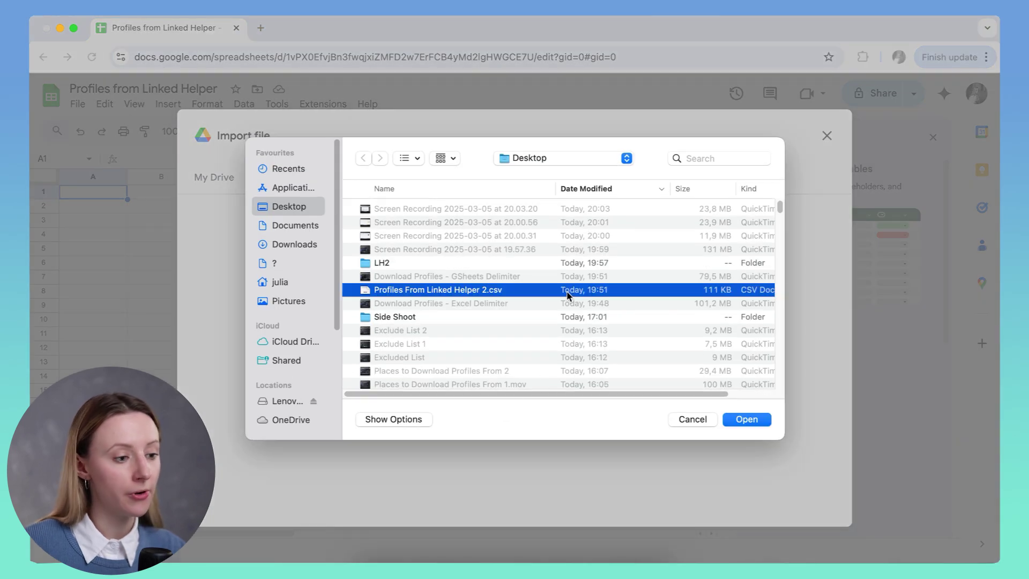
left_click(757, 420)
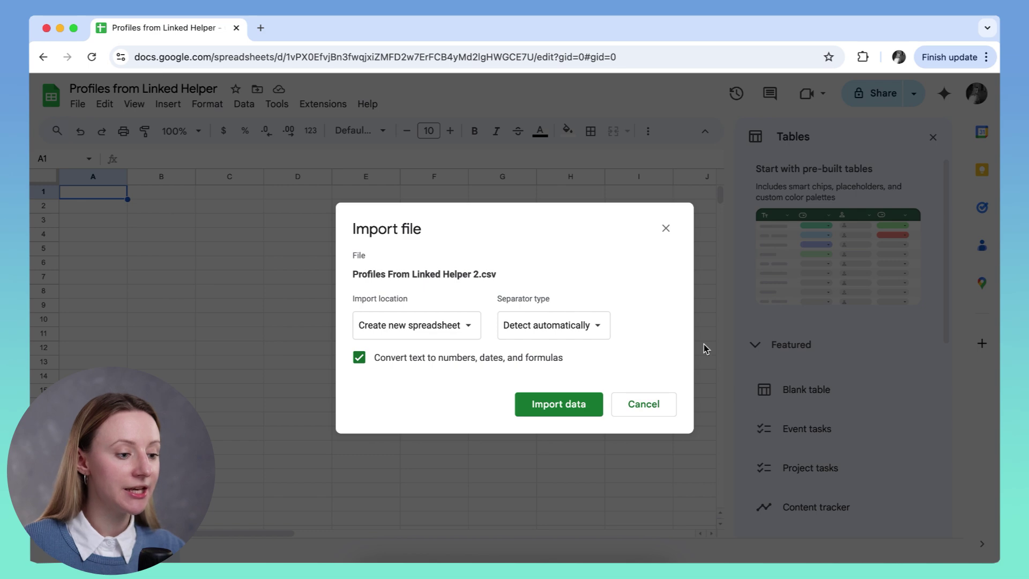
Import the CSV data with Import location set to Replace current sheet.
left_click(465, 325)
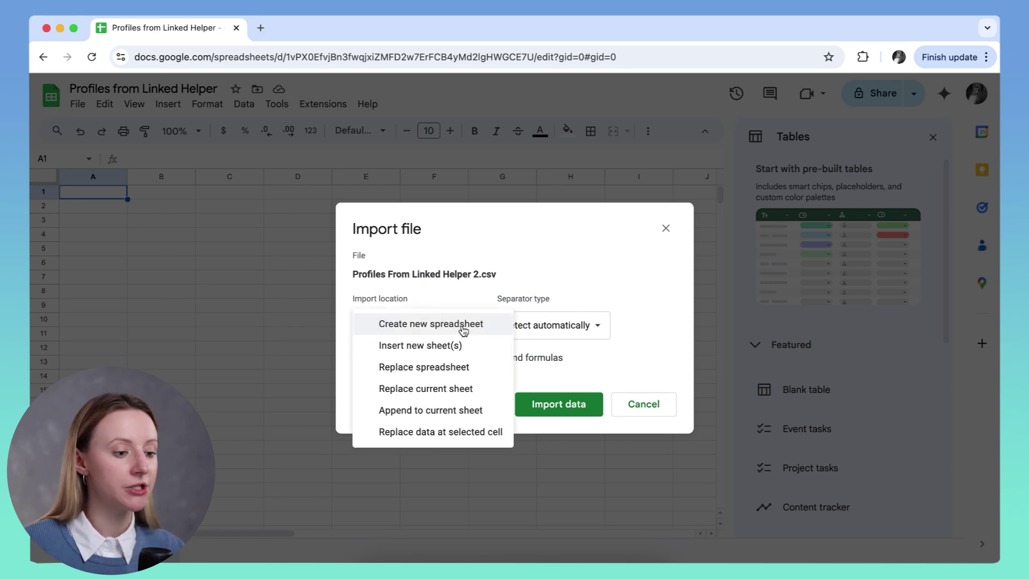
left_click(455, 388)
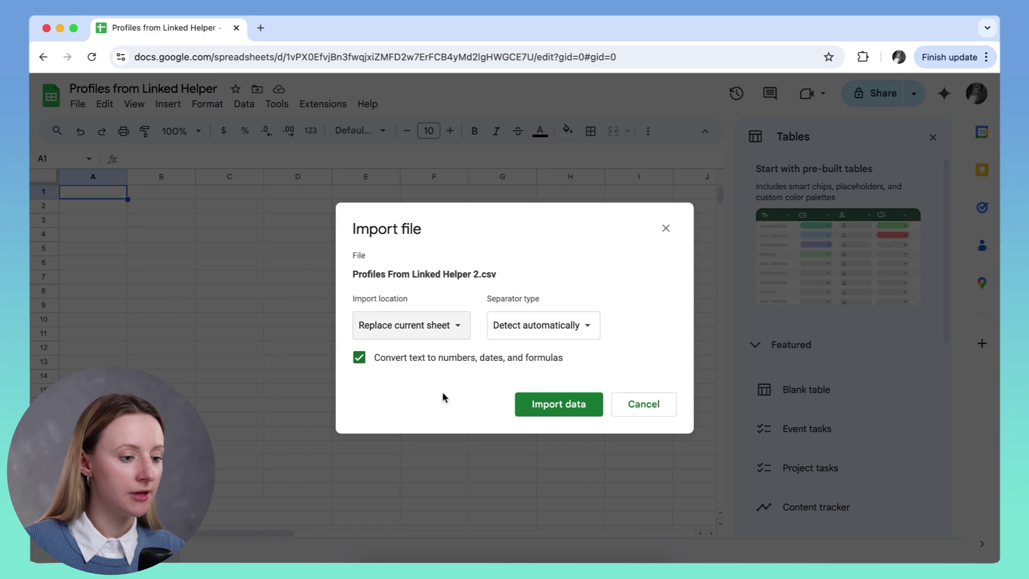
left_click(556, 408)
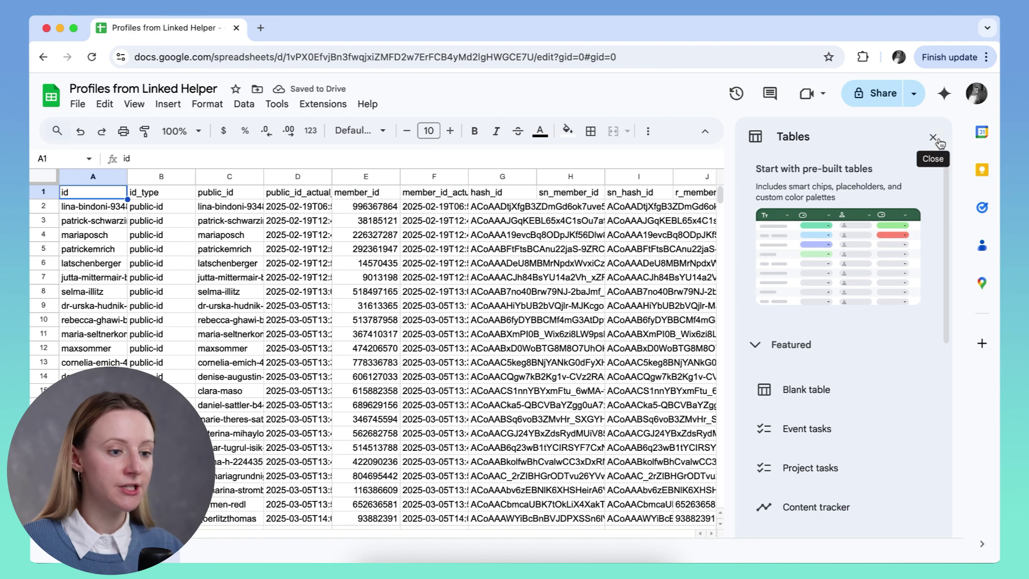
Close the table templates panel and resize columns around email and third_party_email_1.
left_click(933, 137)
scroll(361, 197, "right", 15)
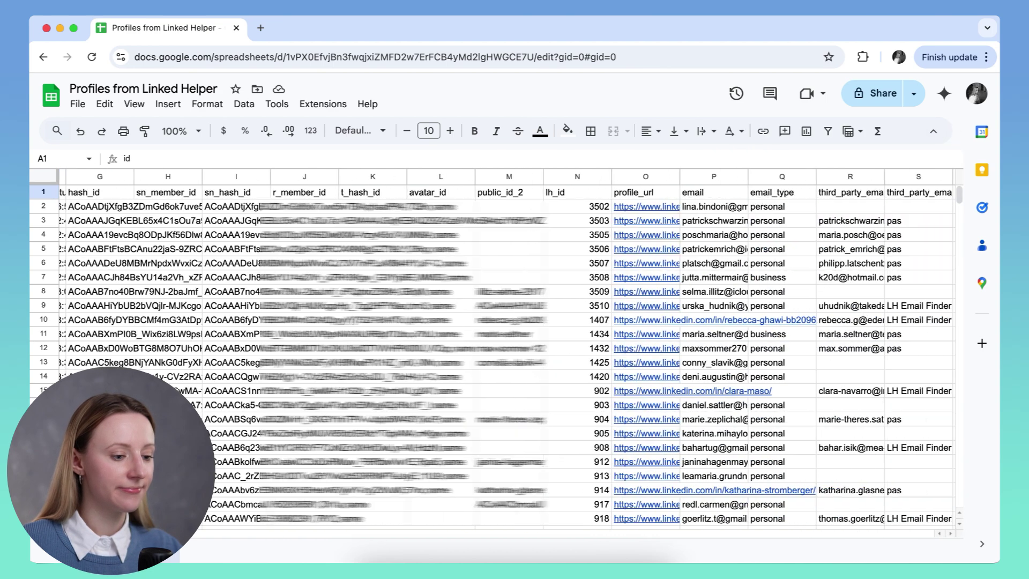
left_click(286, 177)
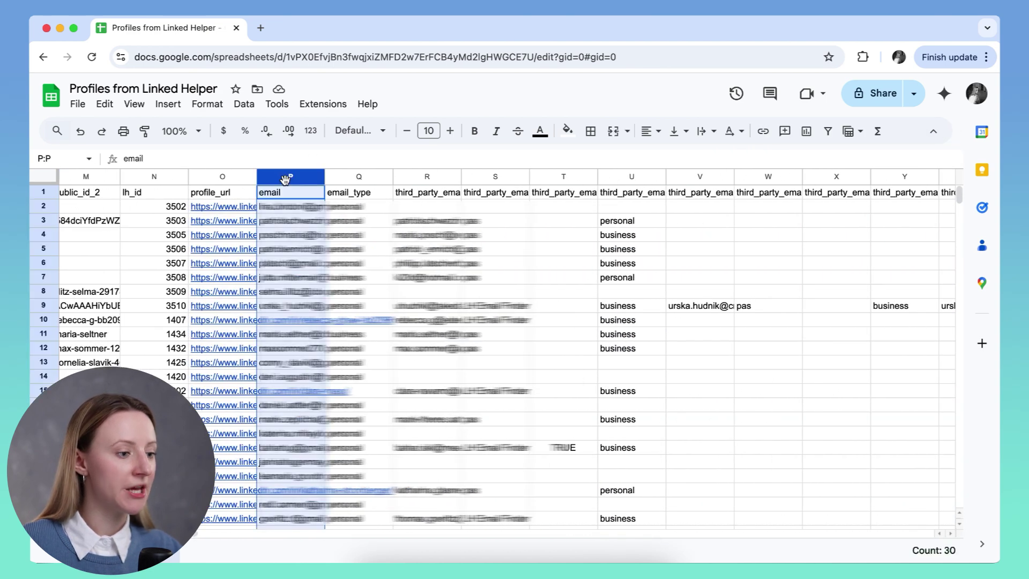
left_click(435, 175)
left_click_drag(188, 534, 284, 533)
Widen the headline and current_company_position columns.
left_click(281, 177)
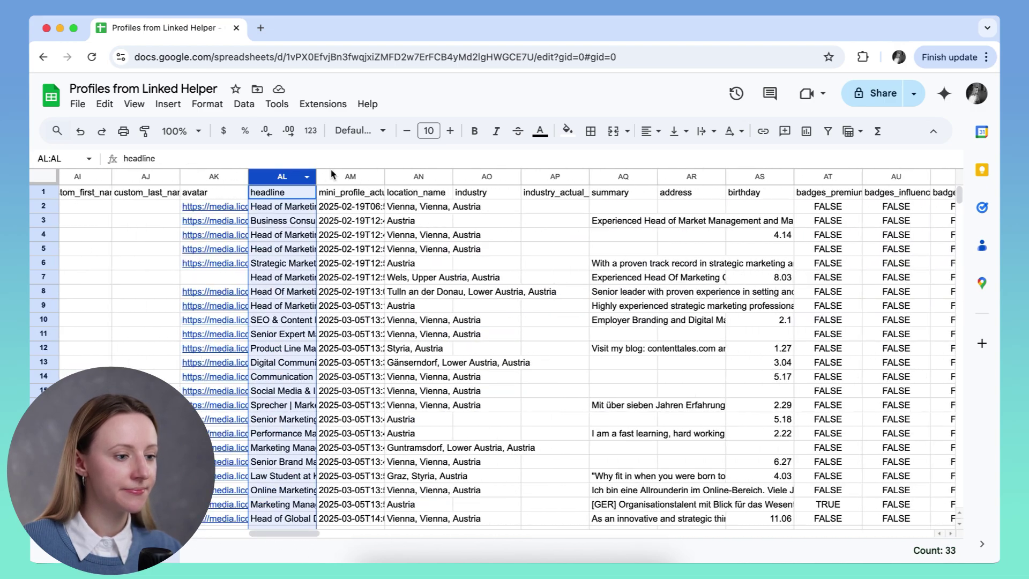
left_click_drag(317, 176, 383, 177)
left_click_drag(300, 534, 393, 533)
left_click(223, 178)
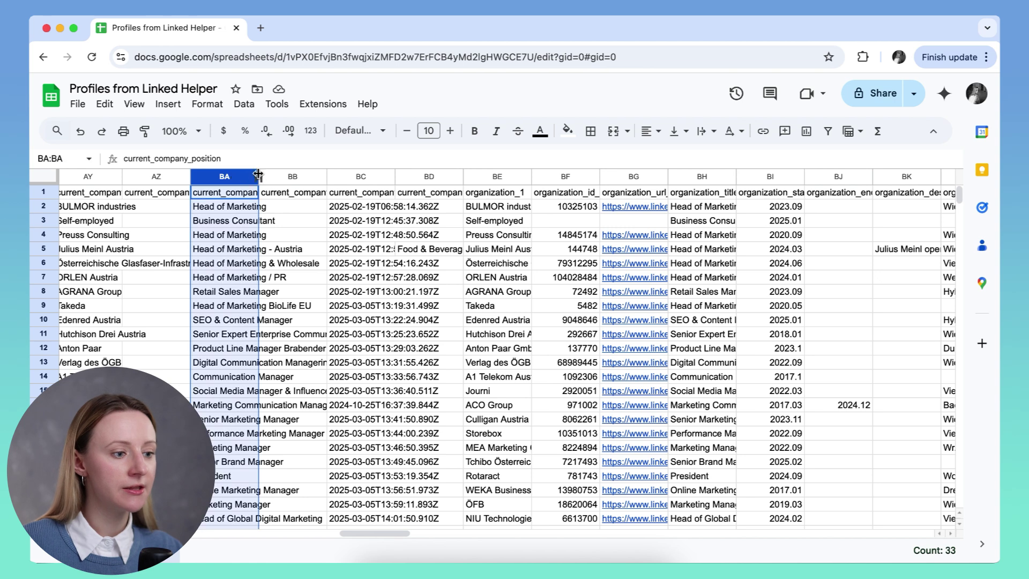
left_click_drag(258, 177, 300, 176)
left_click(398, 176)
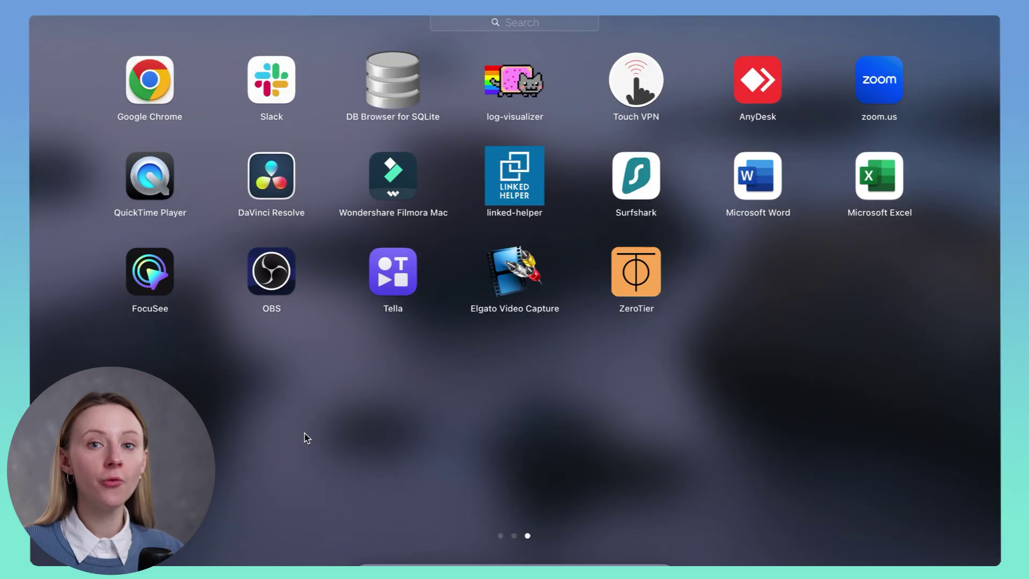
Launch Microsoft Excel and open a maximized blank workbook.
left_click(884, 176)
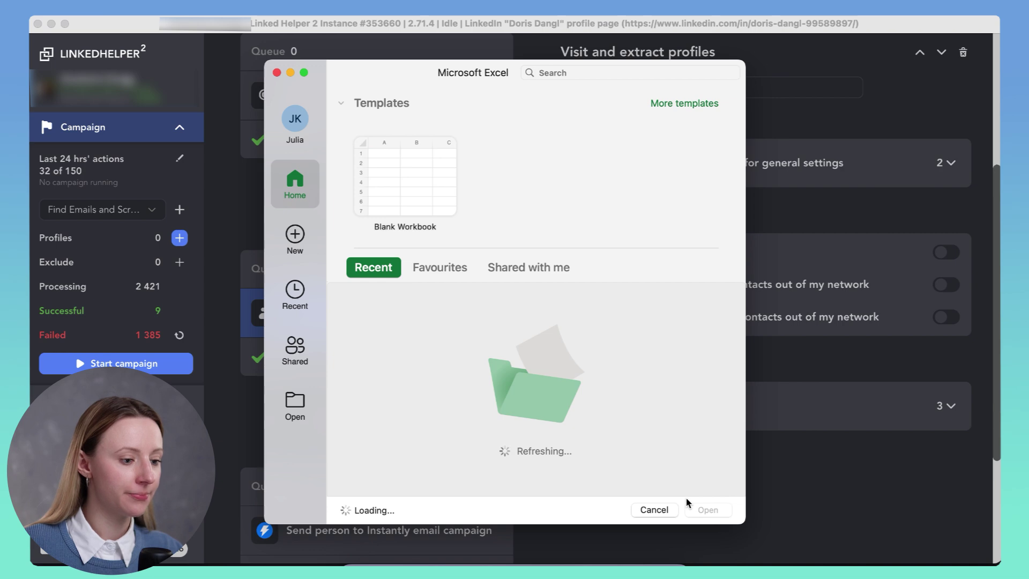
left_click(707, 508)
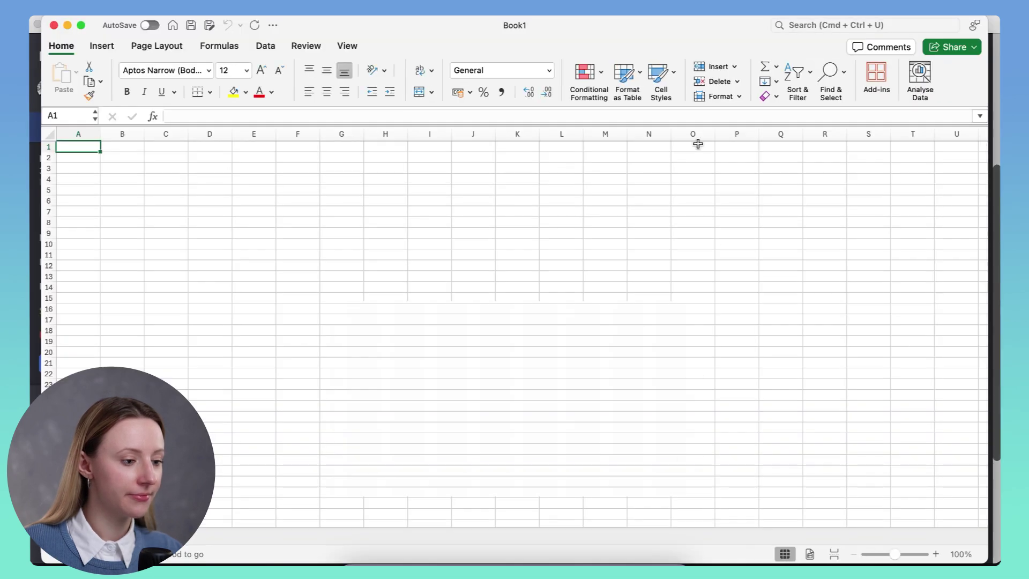
double_click(627, 27)
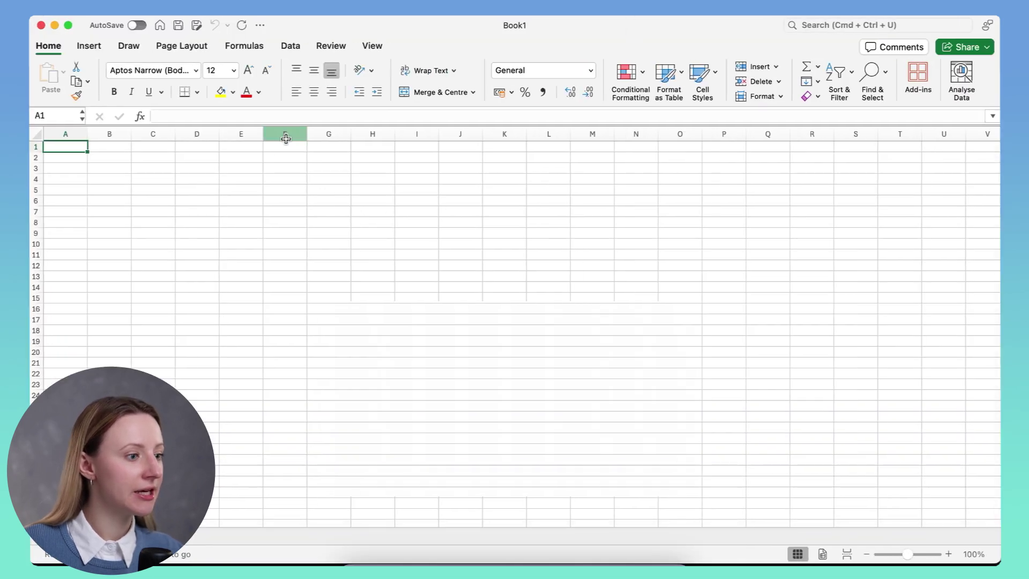
Choose Text/CSV in Get Data (Power Query) and pick Profiles from Linked Helper.csv from LH2.
left_click(288, 48)
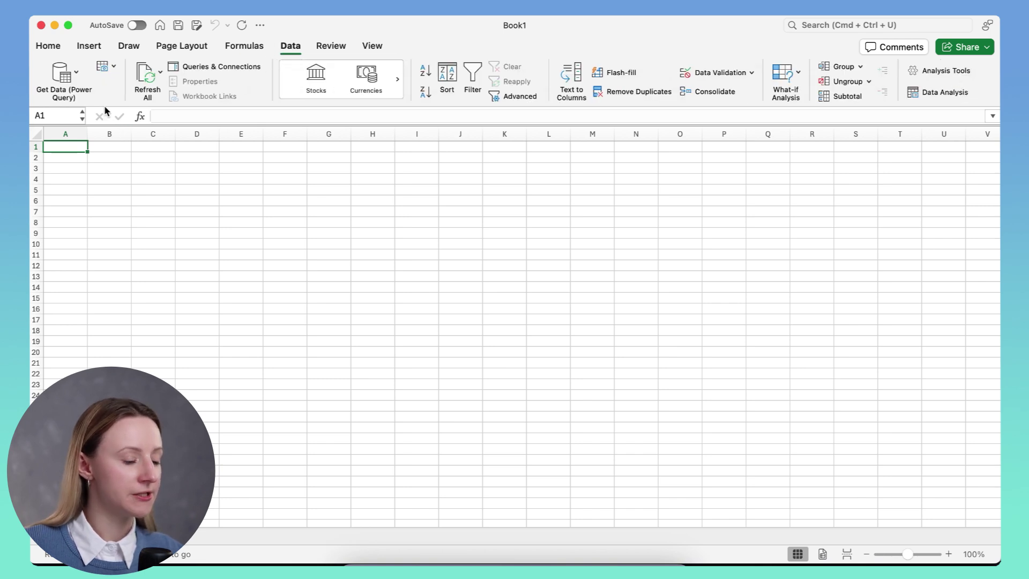
left_click(80, 76)
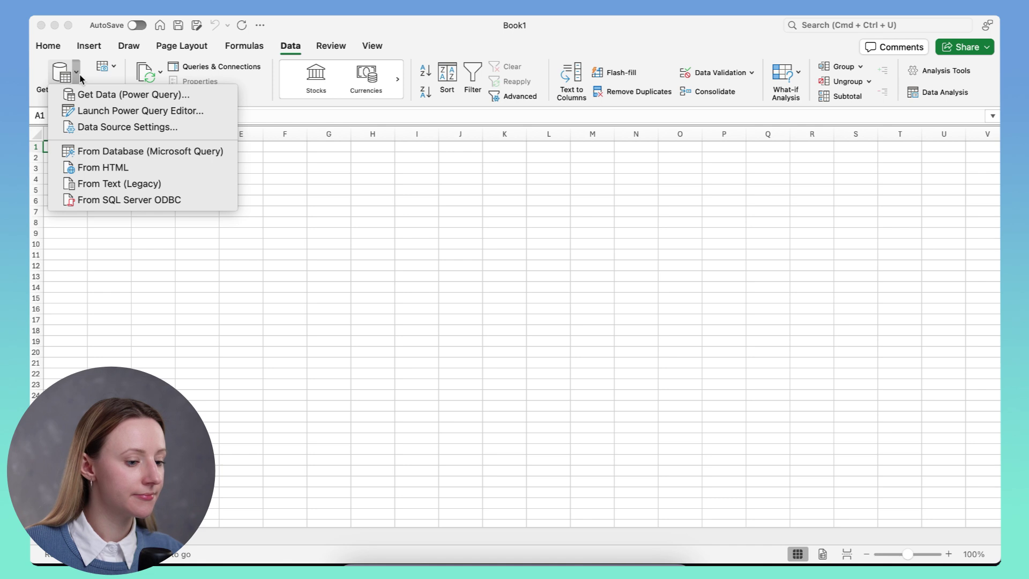
left_click(90, 94)
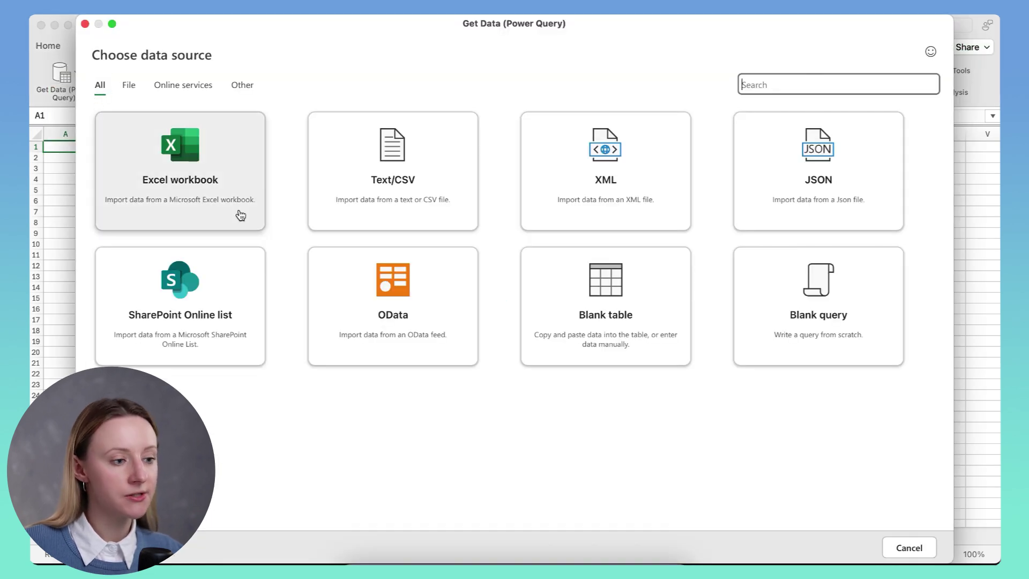
left_click(400, 208)
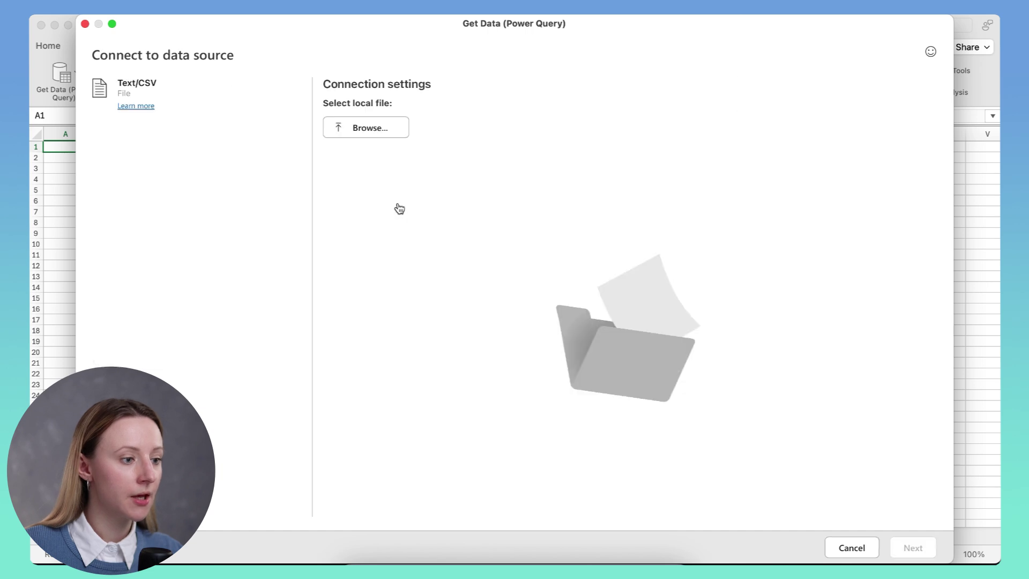
left_click(384, 136)
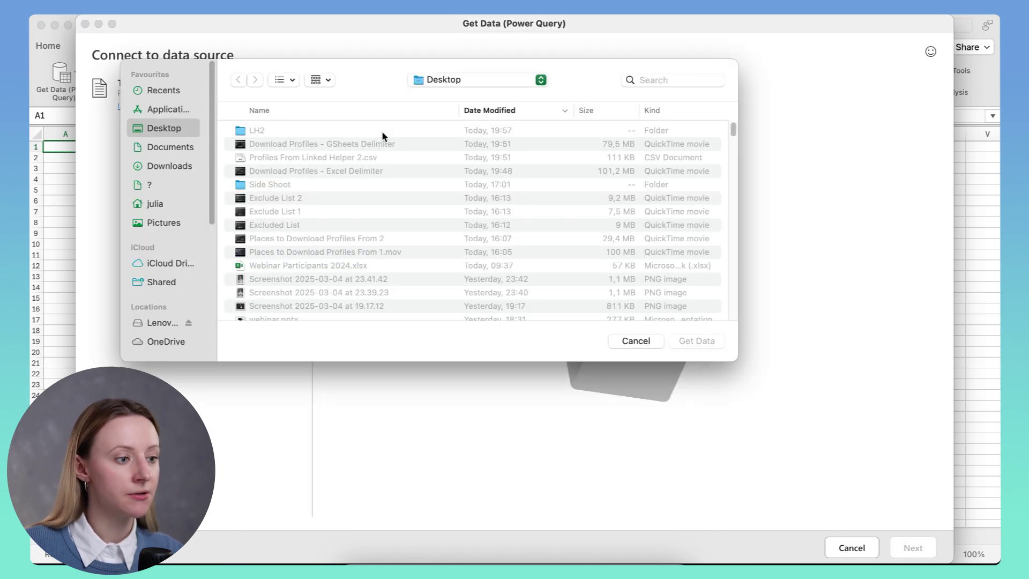
double_click(362, 134)
left_click(356, 132)
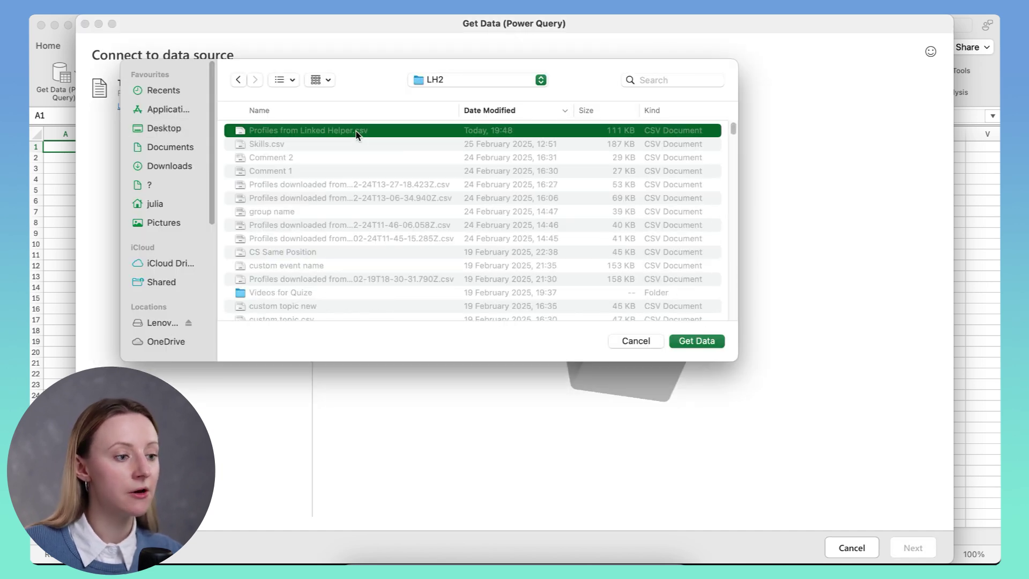
left_click(707, 340)
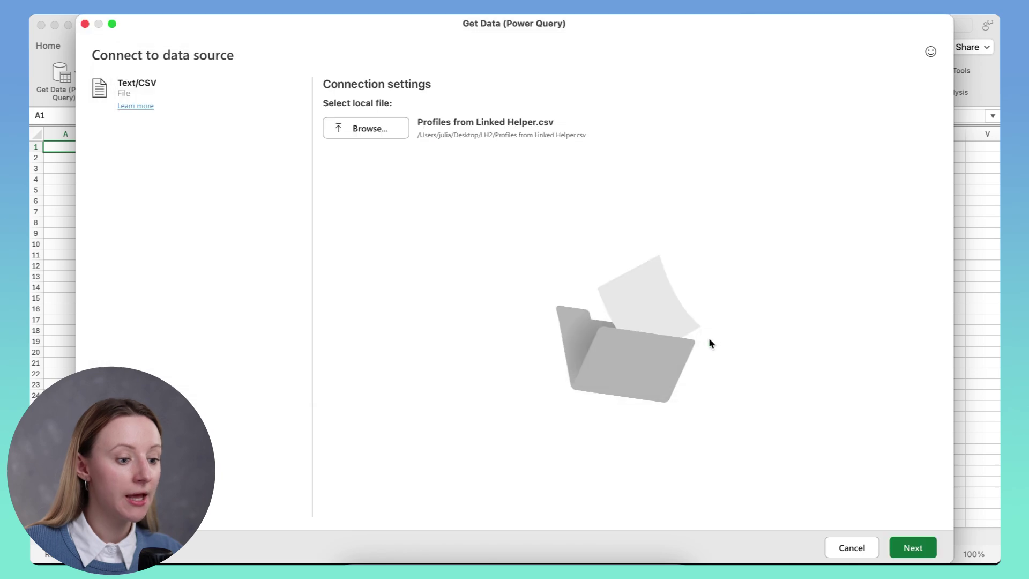
Preview the profiles CSV data and load it into the Book1 workbook.
left_click(918, 549)
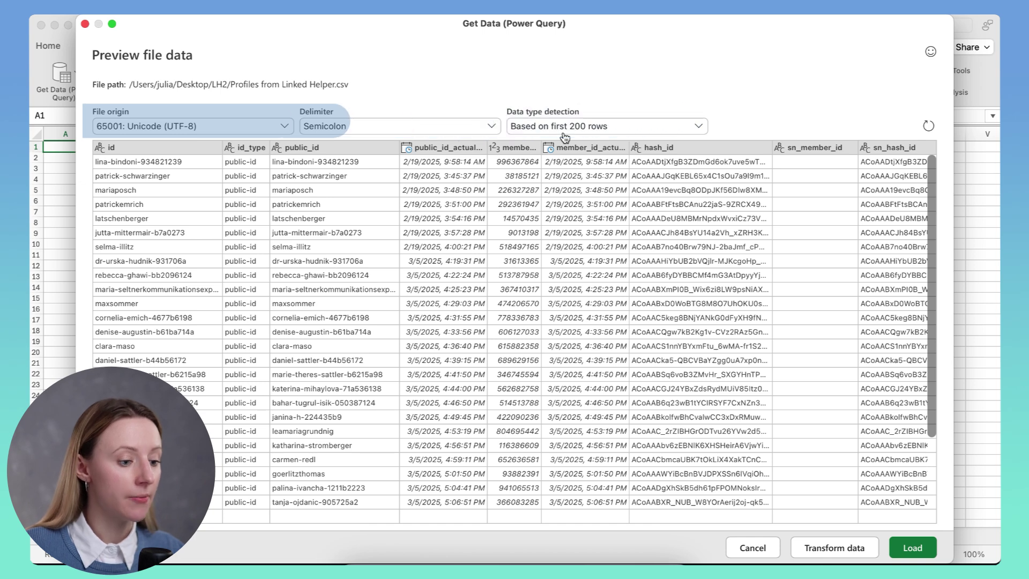
left_click(913, 548)
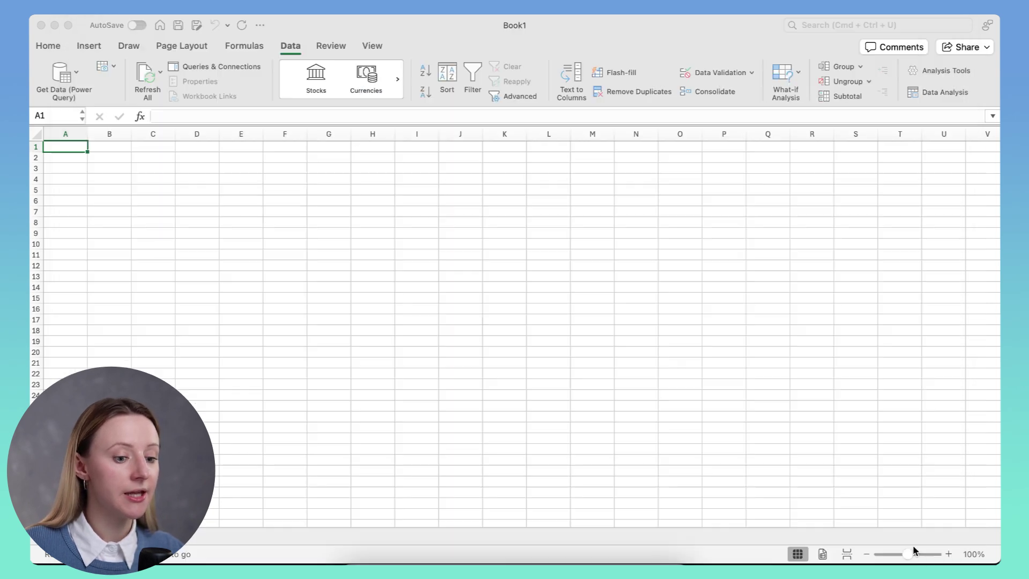